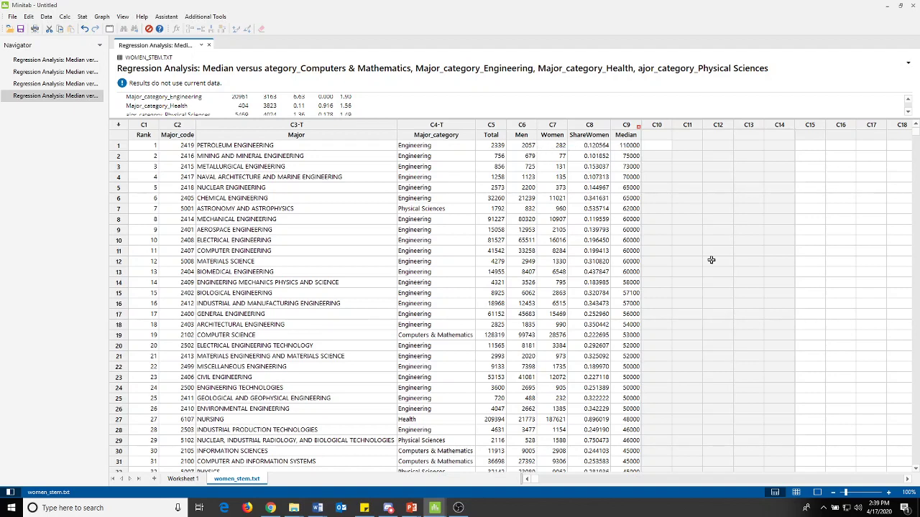
{"action": "left_click", "coordinate": [889, 493]}
{"action": "left_click", "coordinate": [889, 494]}
{"action": "left_click", "coordinate": [889, 494]}
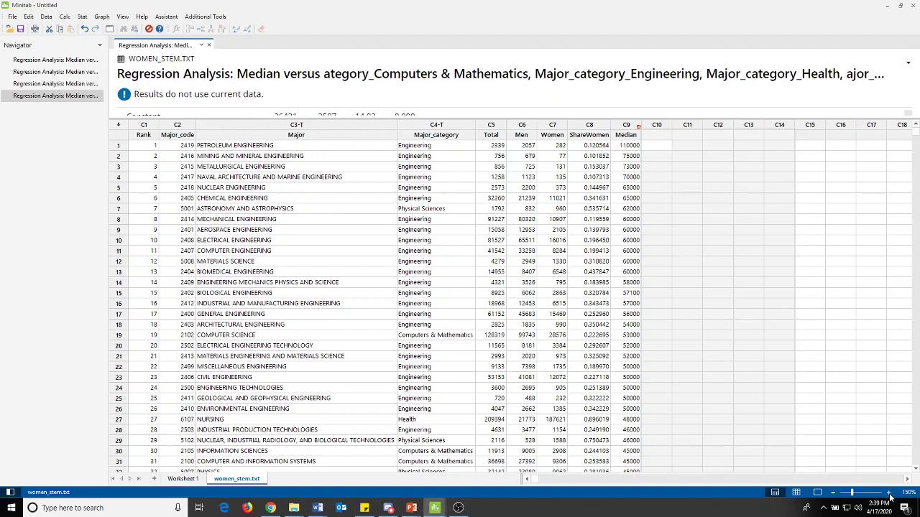
{"action": "left_click", "coordinate": [889, 494]}
{"action": "left_click", "coordinate": [832, 494]}
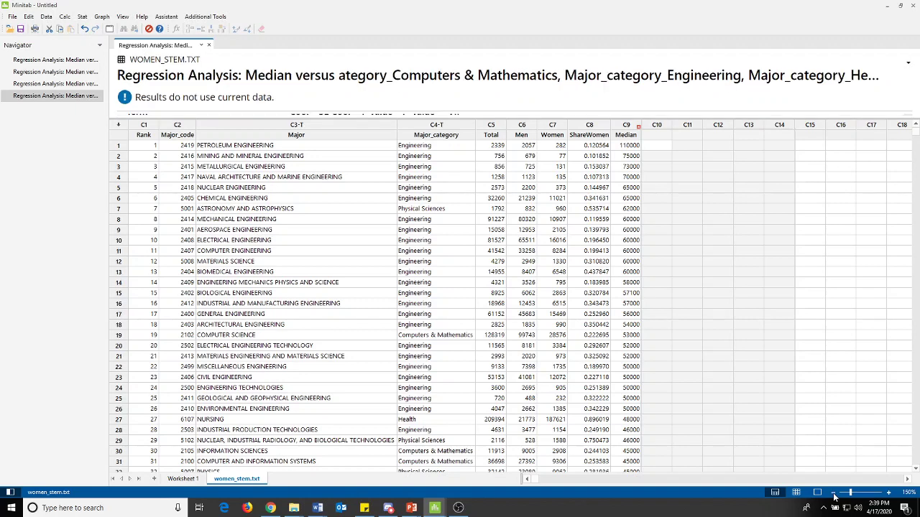
{"action": "left_click", "coordinate": [832, 493]}
{"action": "left_click", "coordinate": [831, 493]}
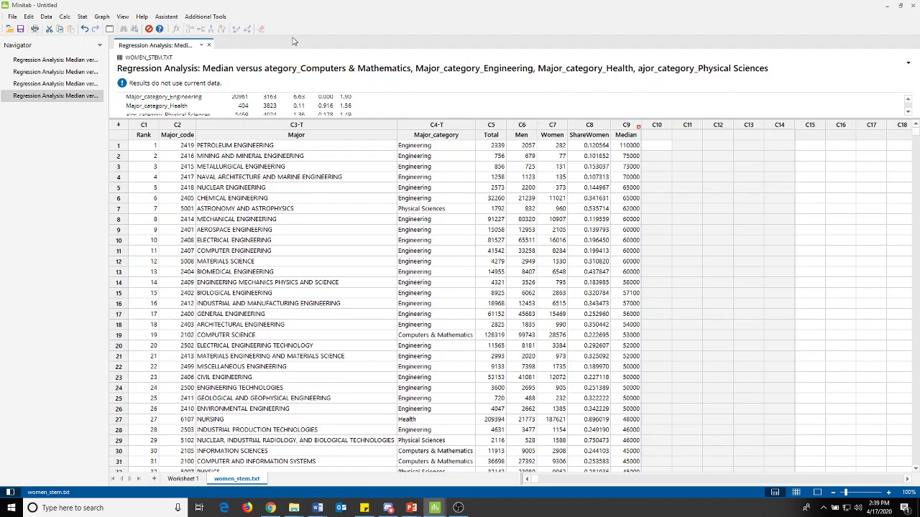
Make indicator variables for Major_category, storing one column for each distinct category
{"action": "left_click", "coordinate": [65, 17]}
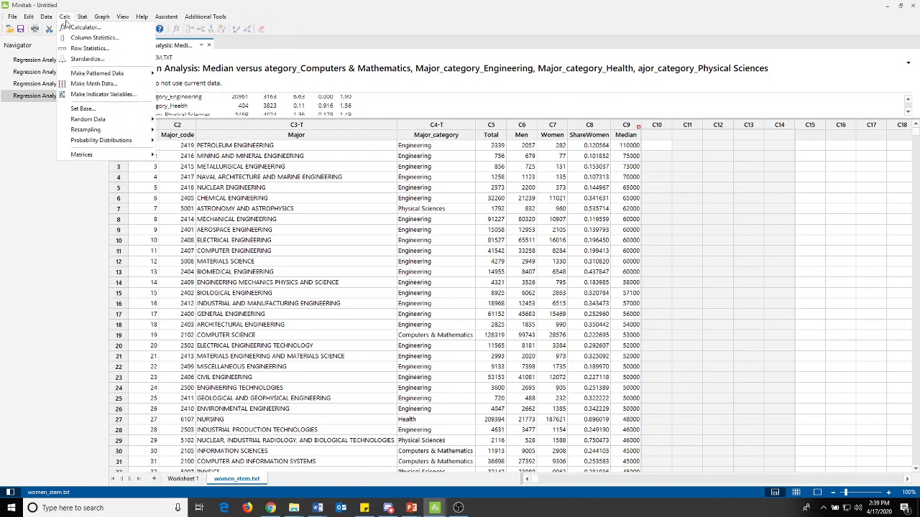
{"action": "left_click", "coordinate": [87, 96]}
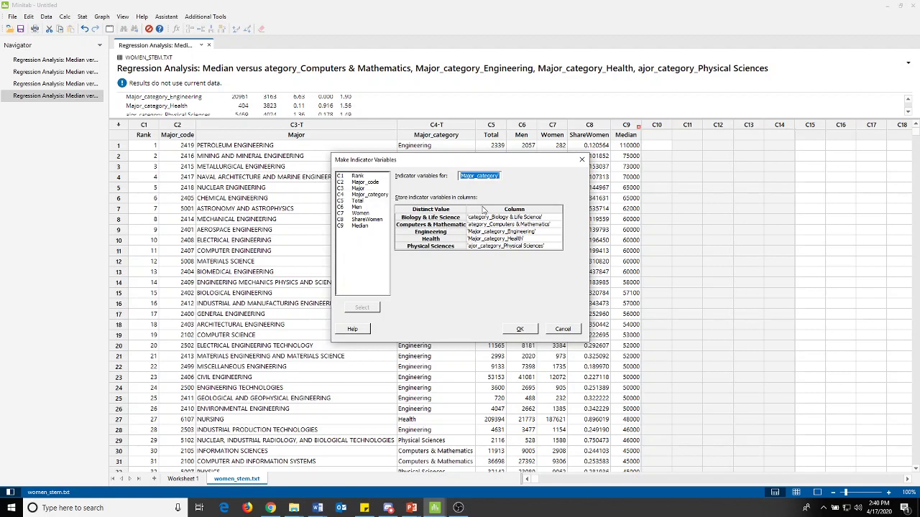
{"action": "left_click", "coordinate": [369, 255]}
{"action": "left_click", "coordinate": [521, 329]}
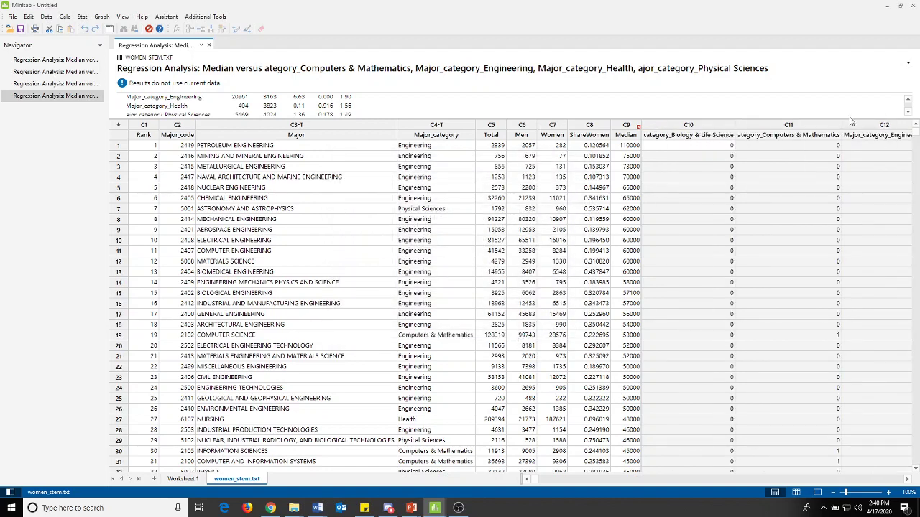
Examine the new Major_category indicator columns C10 to C14 and select the Biology & Life Science column
{"action": "left_click_drag", "start_coordinate": [849, 118], "coordinate": [846, 199]}
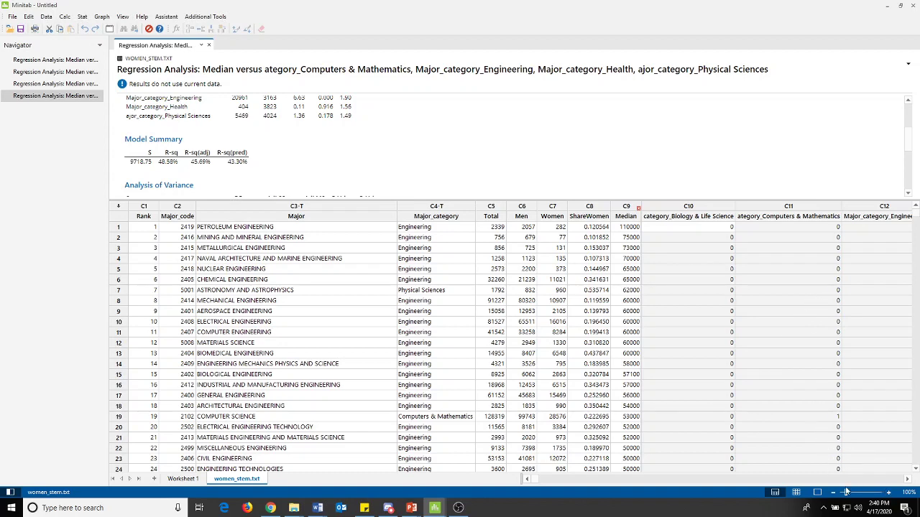
{"action": "left_click", "coordinate": [906, 479]}
{"action": "left_click", "coordinate": [906, 479]}
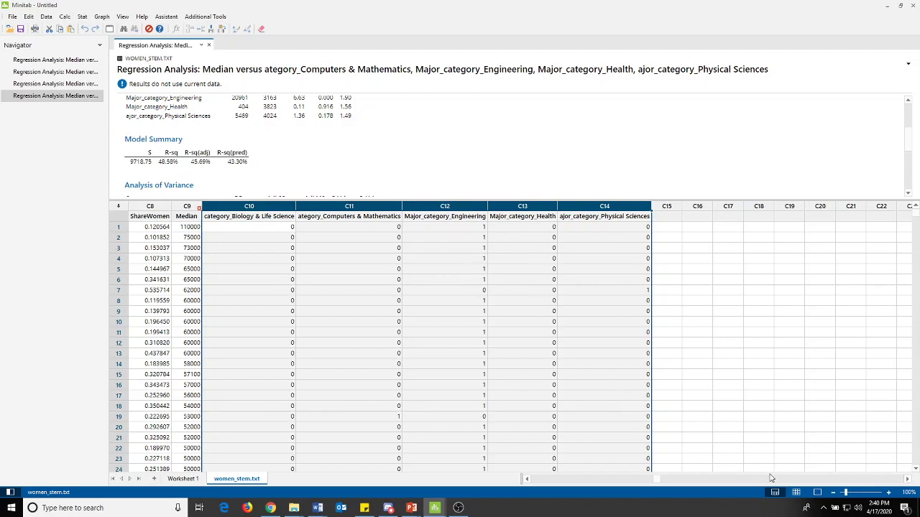
{"action": "left_click", "coordinate": [527, 481]}
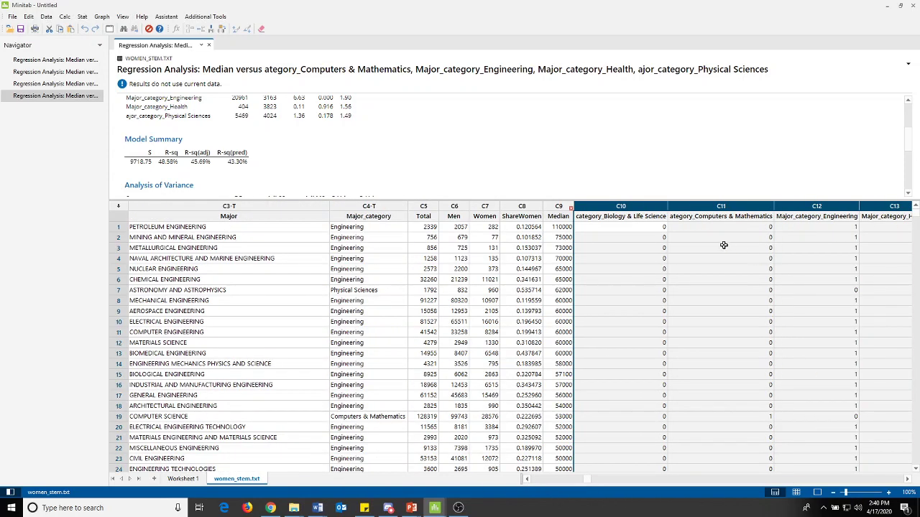
{"action": "left_click", "coordinate": [624, 207]}
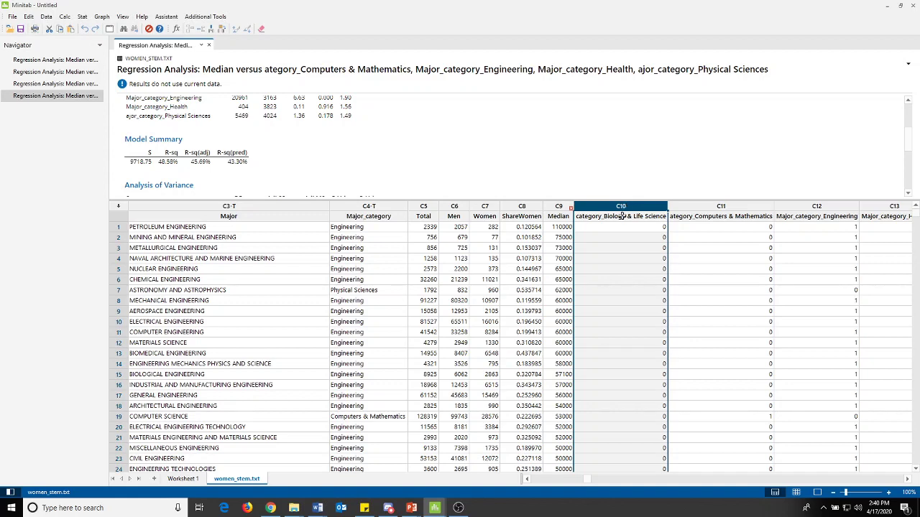
Fit a regression of Median on the Computers & Mathematics, Engineering, Health and Physical Sciences indicators, and review the output
{"action": "left_click_drag", "start_coordinate": [597, 201], "coordinate": [597, 286]}
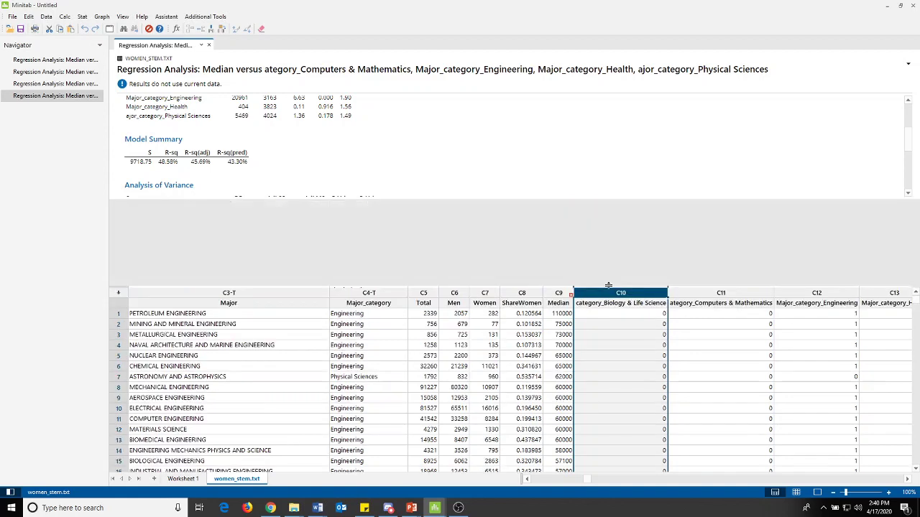
{"action": "left_click", "coordinate": [82, 16]}
{"action": "mouse_move", "coordinate": [161, 41]}
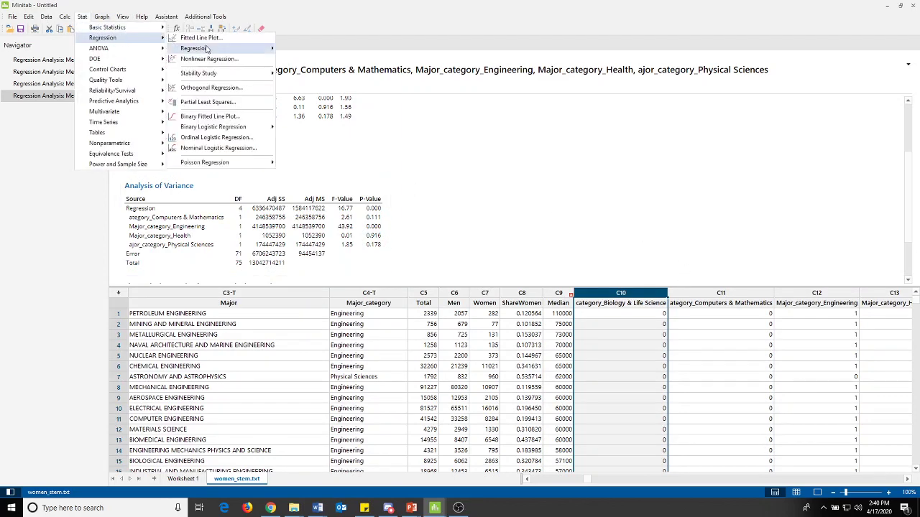
{"action": "mouse_move", "coordinate": [229, 48]}
{"action": "left_click", "coordinate": [298, 48]}
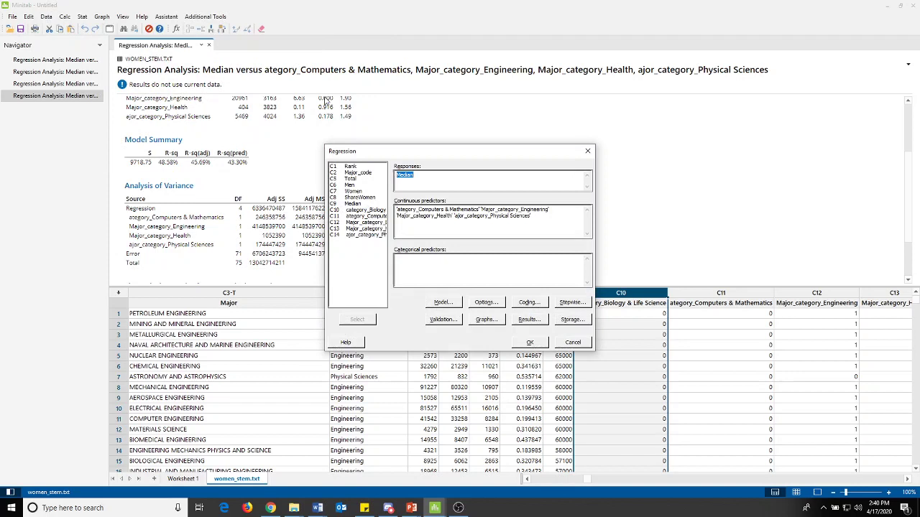
{"action": "left_click", "coordinate": [431, 184]}
{"action": "double_click", "coordinate": [397, 209]}
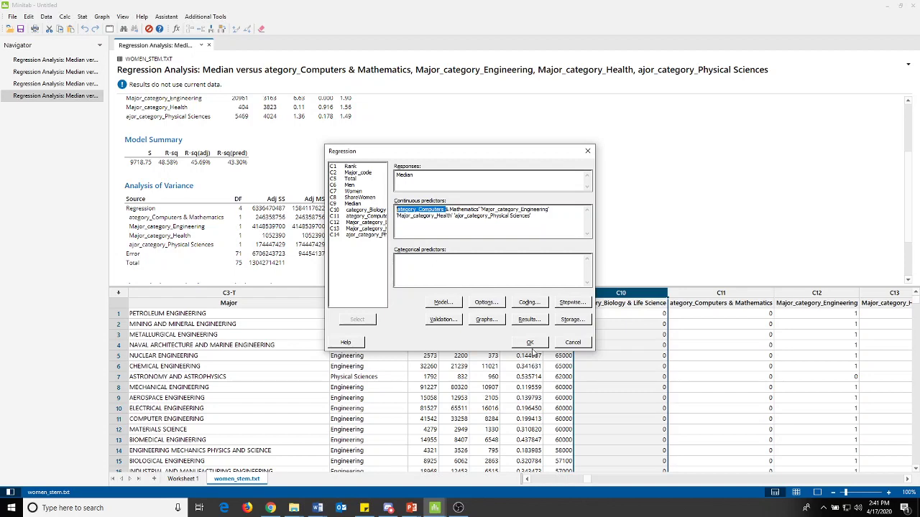
{"action": "left_click", "coordinate": [530, 342]}
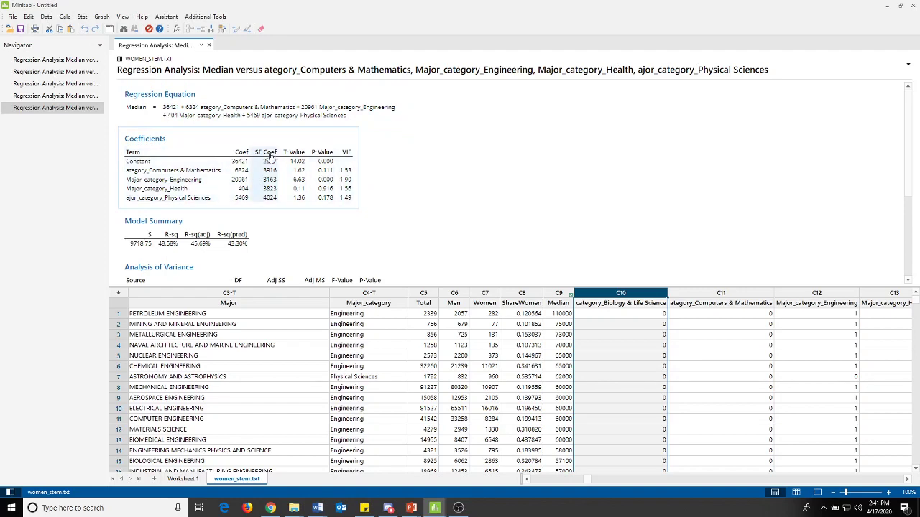
{"action": "scroll", "coordinate": [247, 174], "scroll_direction": "down", "scroll_amount": 3}
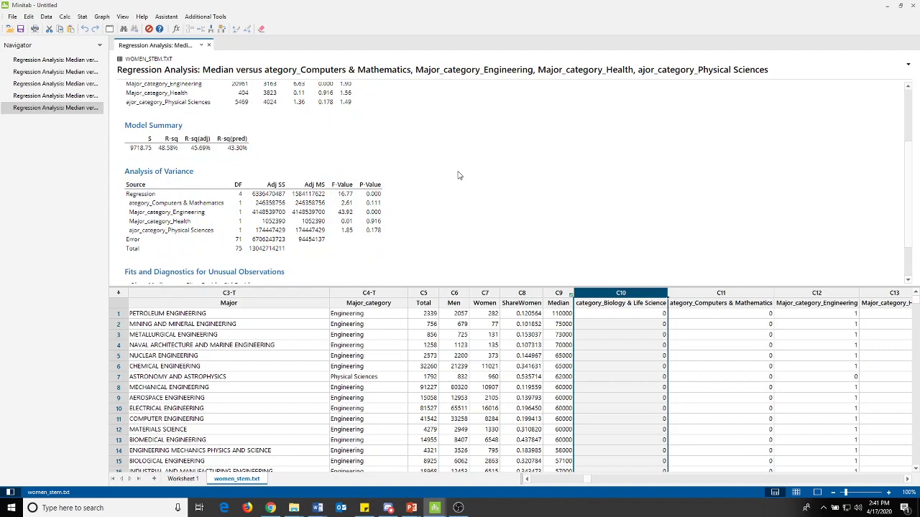
{"action": "scroll", "coordinate": [456, 174], "scroll_direction": "up", "scroll_amount": 3}
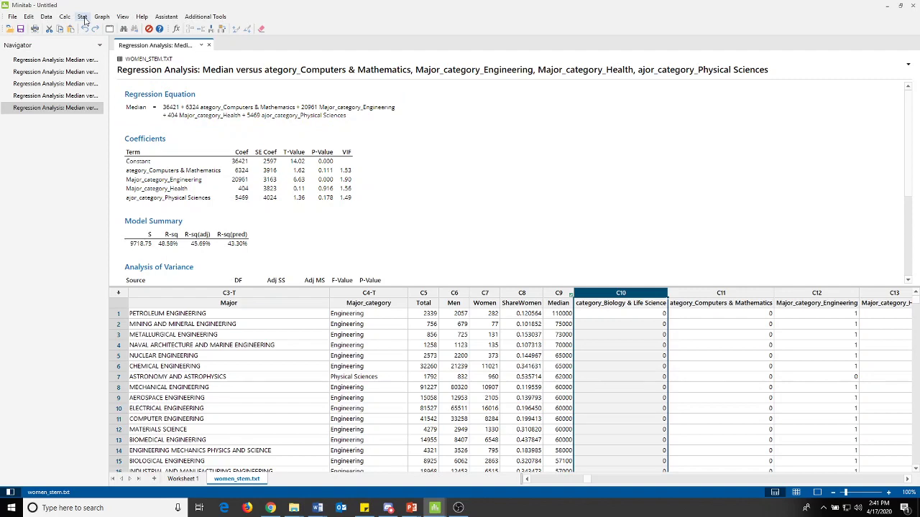
Set up another regression model with Median as the response and clear all its continuous predictors
{"action": "left_click", "coordinate": [83, 16]}
{"action": "mouse_move", "coordinate": [103, 37]}
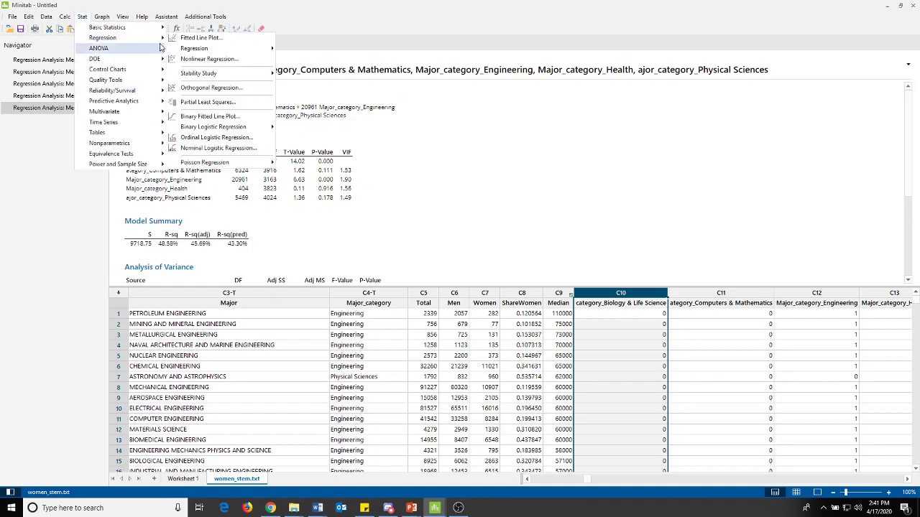
{"action": "mouse_move", "coordinate": [201, 48]}
{"action": "left_click", "coordinate": [309, 48]}
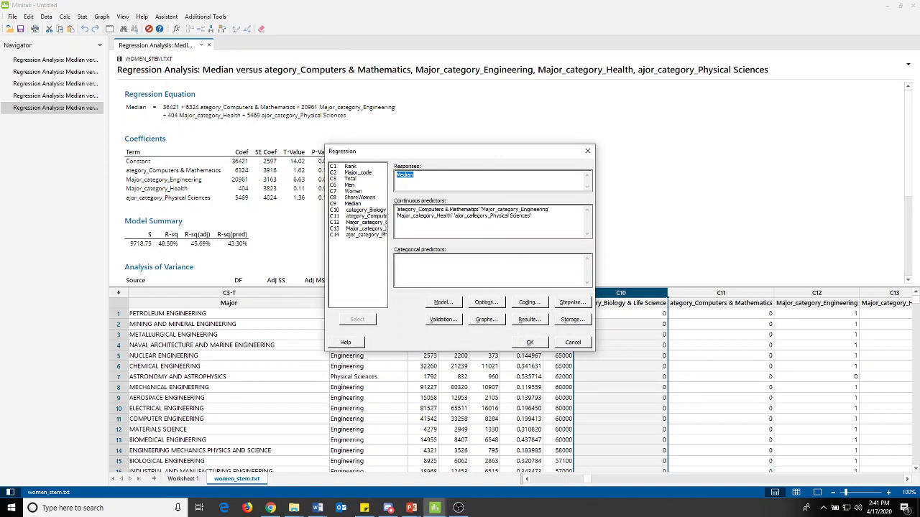
{"action": "left_click_drag", "start_coordinate": [532, 216], "coordinate": [396, 209]}
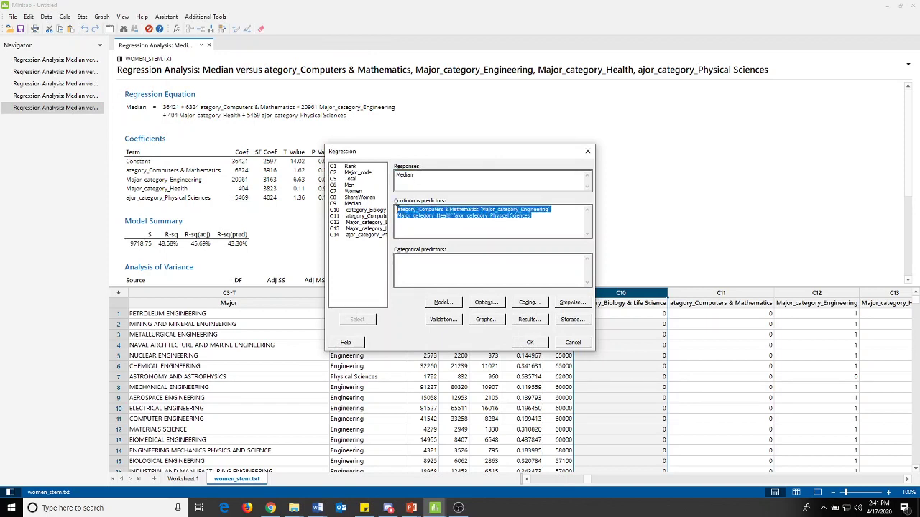
{"action": "left_click", "coordinate": [396, 215]}
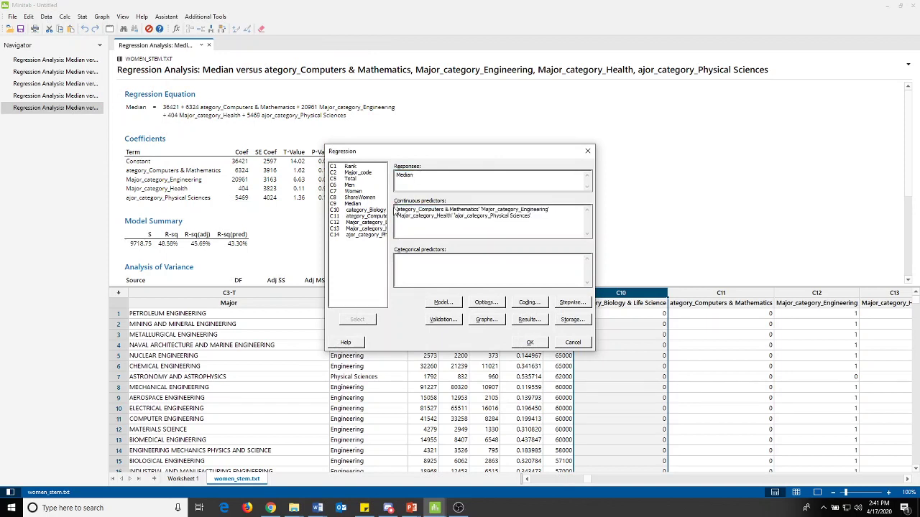
{"action": "key", "text": "Delete"}
{"action": "key", "text": "shift+End"}
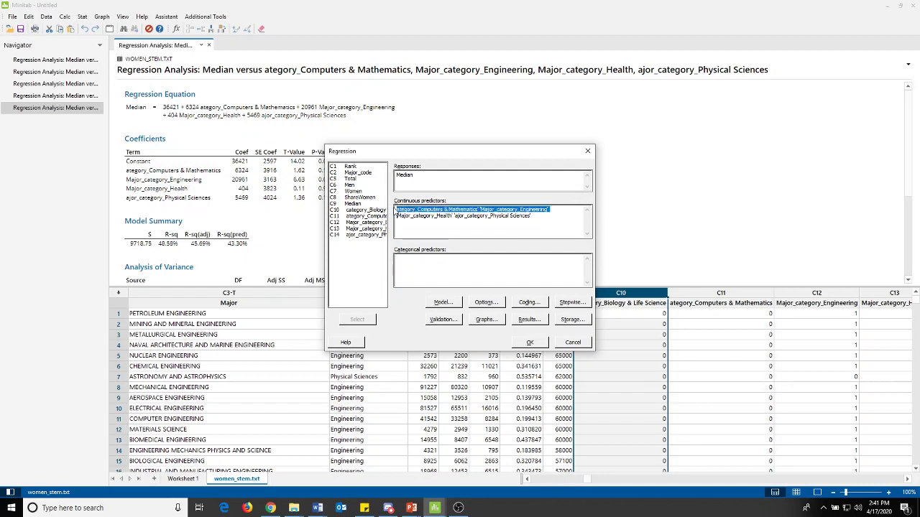
{"action": "key", "text": "Delete"}
{"action": "key", "text": "shift+End"}
{"action": "key", "text": "Delete"}
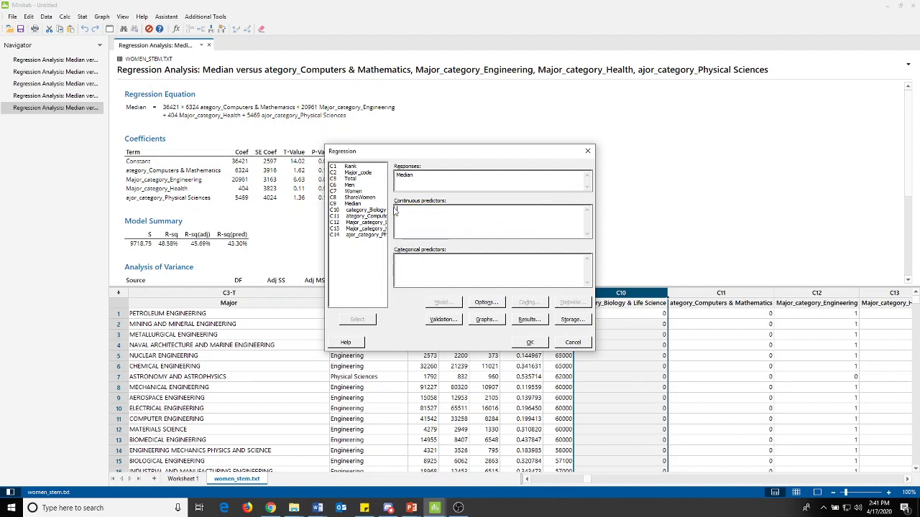
Fit the Median regression with Major_category as the categorical predictor, and review its coefficients and analysis of variance
{"action": "left_click", "coordinate": [408, 255]}
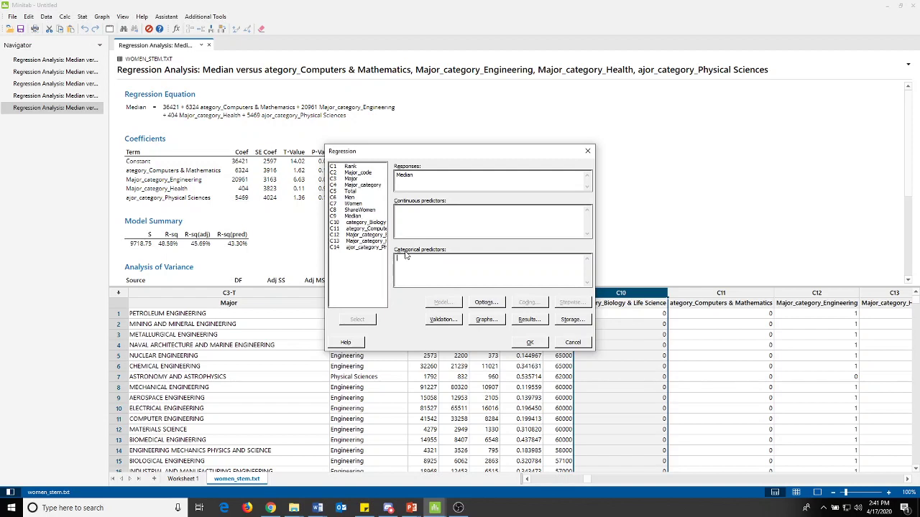
{"action": "double_click", "coordinate": [363, 185]}
{"action": "left_click", "coordinate": [533, 346]}
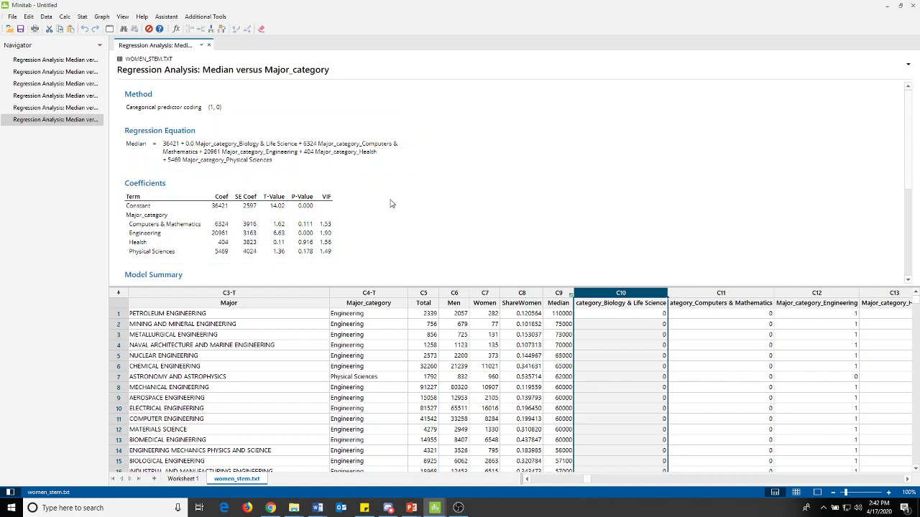
{"action": "scroll", "coordinate": [391, 204], "scroll_direction": "down", "scroll_amount": 3}
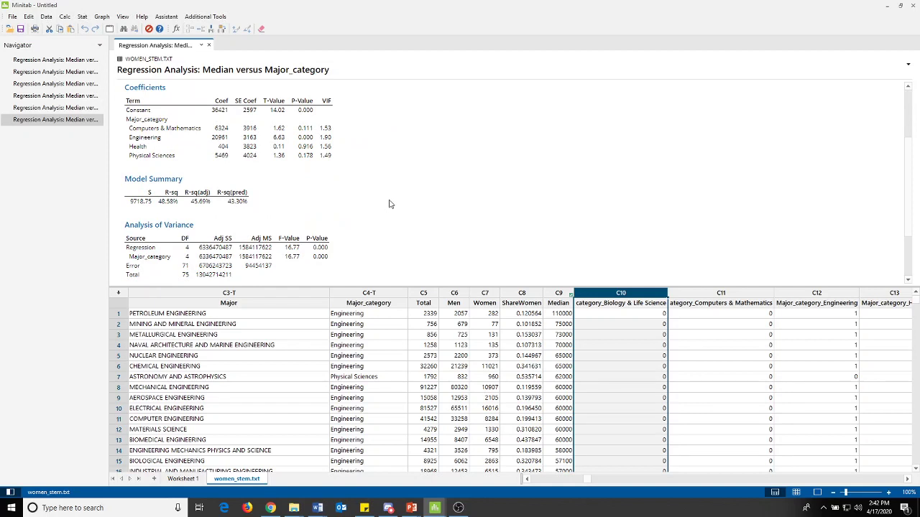
Switch to the running PowerPoint slide show with the slide on Minitab and indicator variables
{"action": "mouse_move", "coordinate": [409, 508]}
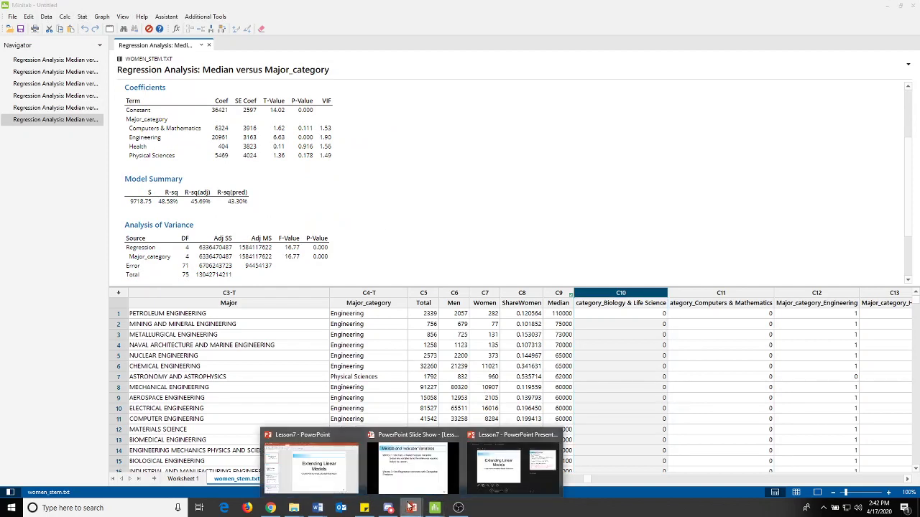
{"action": "left_click", "coordinate": [412, 464]}
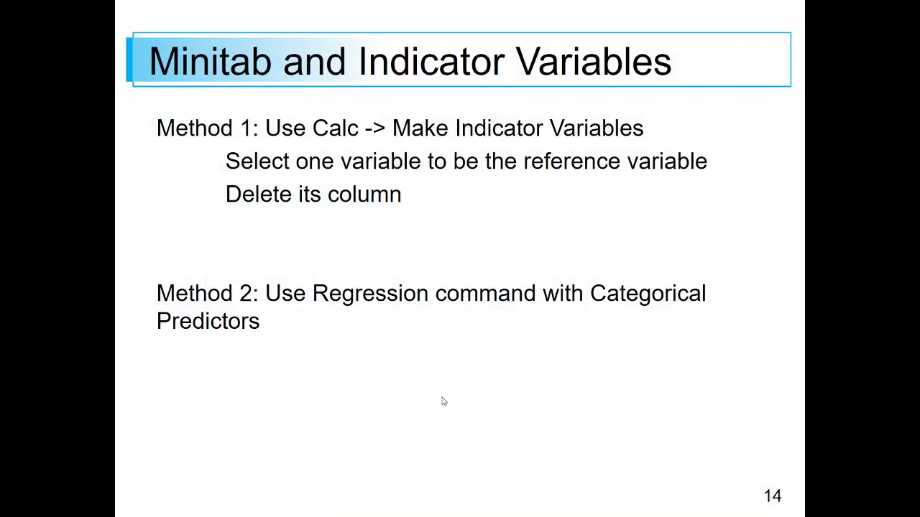
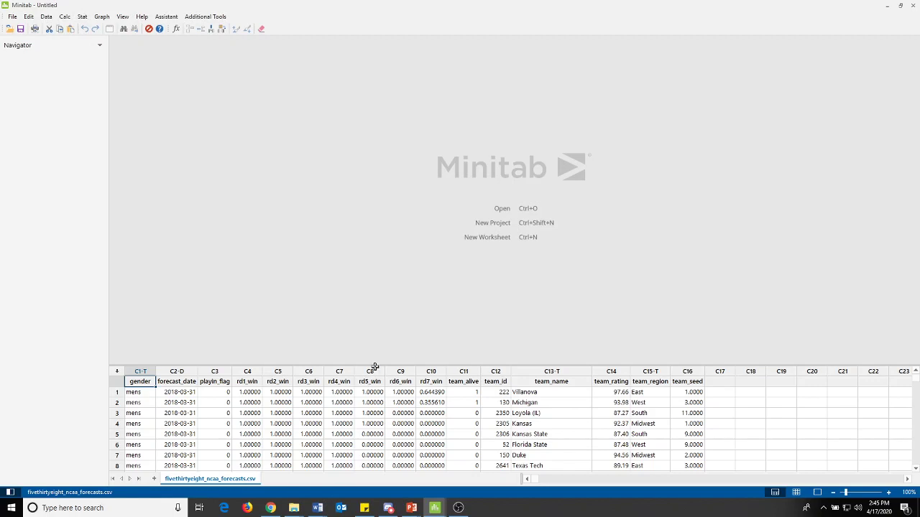
Enlarge the worksheet area of fivethirtyeight_ncaa_forecasts.csv and make indicator variables for team_region
{"action": "left_click_drag", "start_coordinate": [376, 366], "coordinate": [376, 260]}
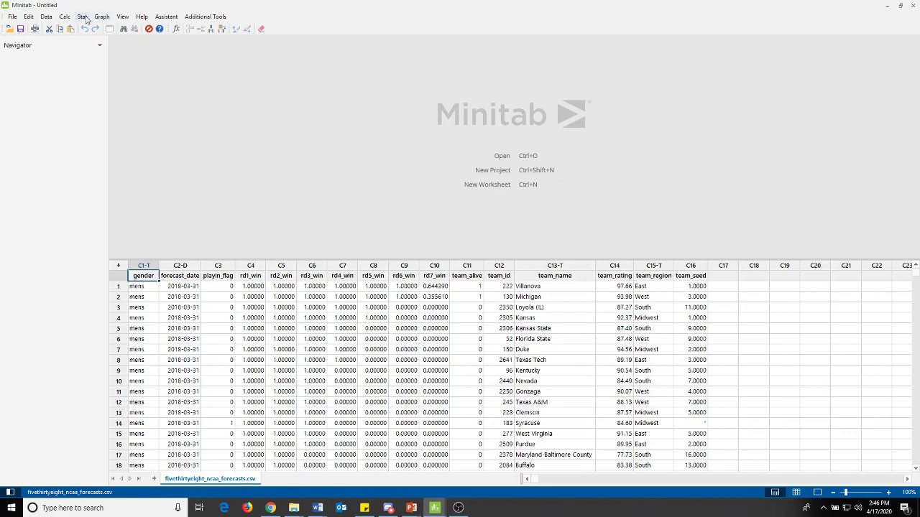
{"action": "left_click", "coordinate": [65, 16]}
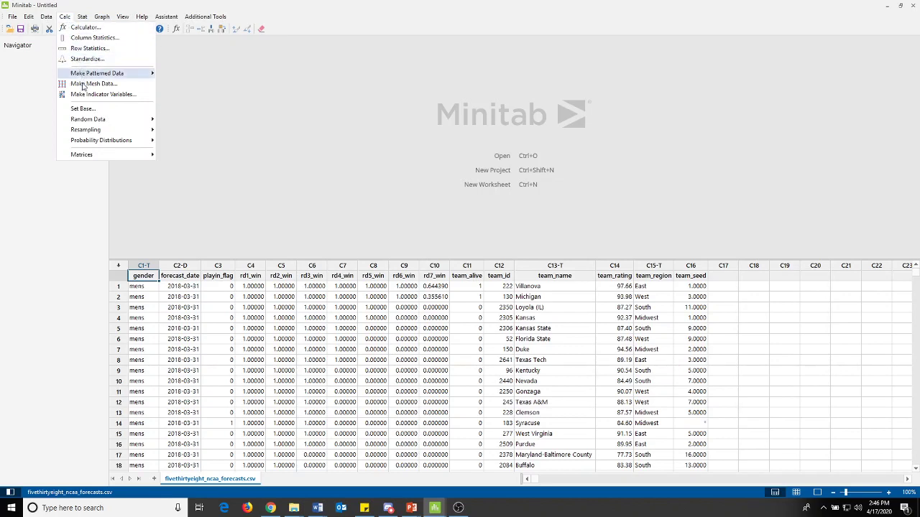
{"action": "left_click", "coordinate": [86, 94]}
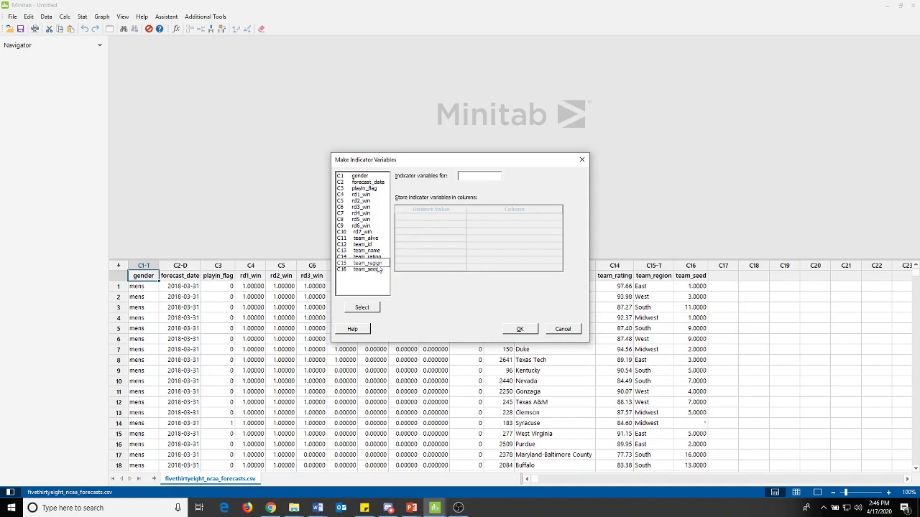
{"action": "left_click", "coordinate": [378, 266]}
{"action": "left_click", "coordinate": [361, 307]}
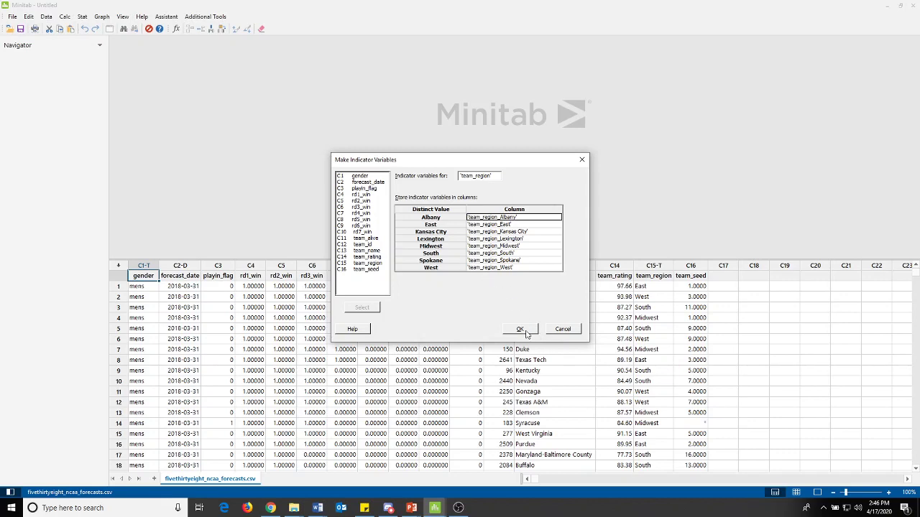
{"action": "left_click", "coordinate": [521, 330]}
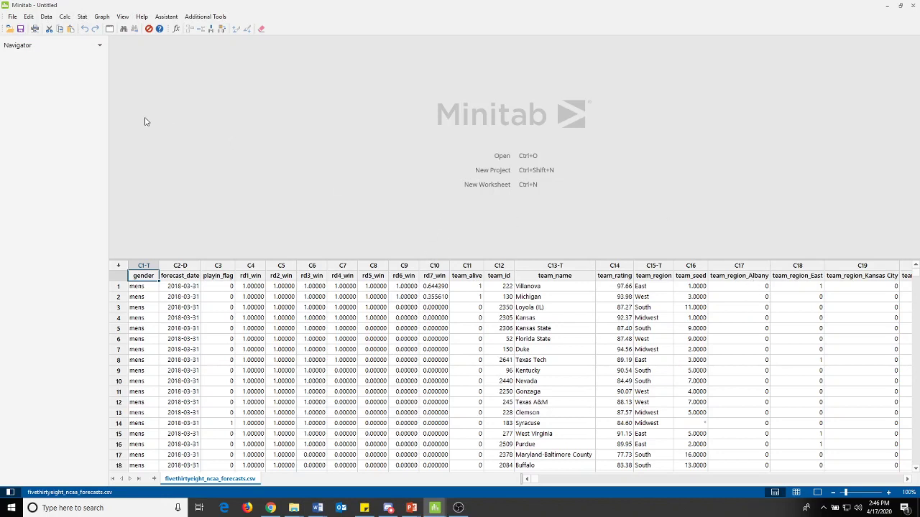
Set up a regression model with team_rating as the response
{"action": "left_click", "coordinate": [82, 16]}
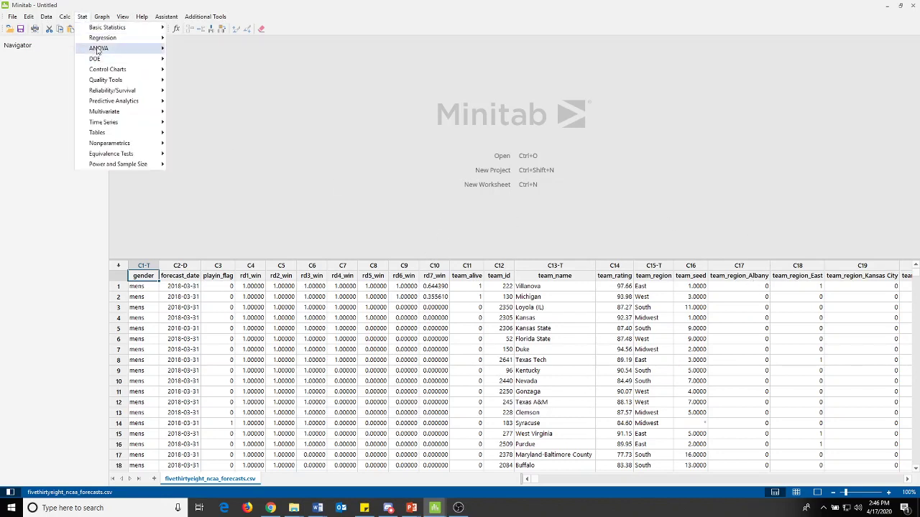
{"action": "mouse_move", "coordinate": [102, 39]}
{"action": "mouse_move", "coordinate": [216, 52]}
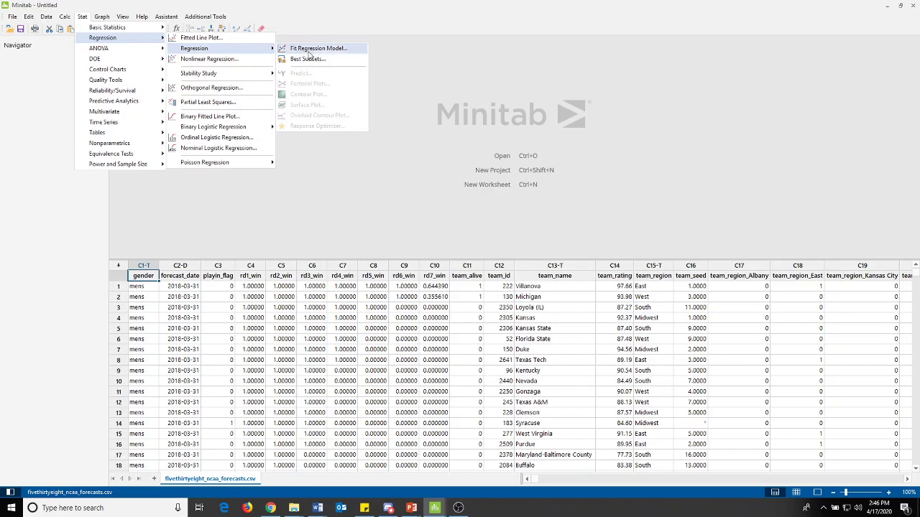
{"action": "left_click", "coordinate": [302, 51]}
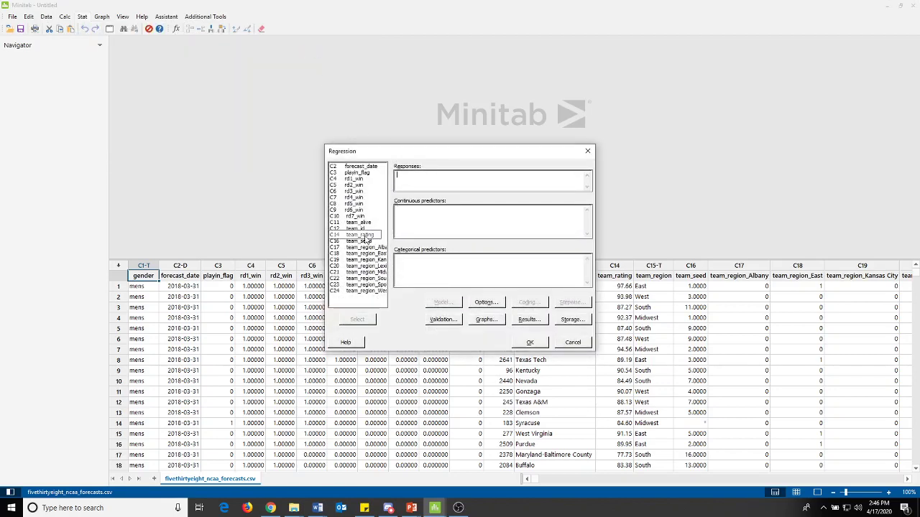
{"action": "double_click", "coordinate": [363, 234]}
Fit the team_rating regression with the indicator columns team_region_East through team_region_West as continuous predictors, omitting team_region_Albany, and review the worksheet's indicator columns
{"action": "left_click", "coordinate": [338, 253]}
{"action": "left_click", "coordinate": [339, 285], "text": "shift"}
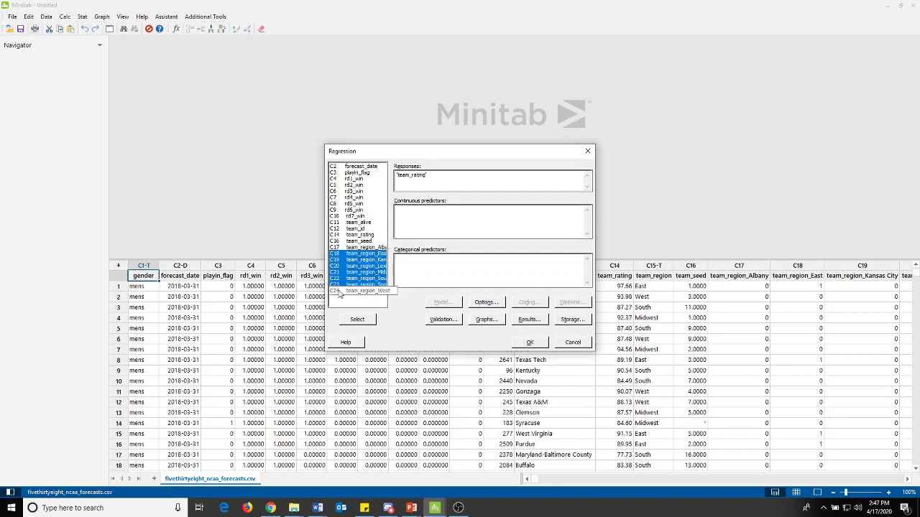
{"action": "double_click", "coordinate": [339, 292], "text": "shift"}
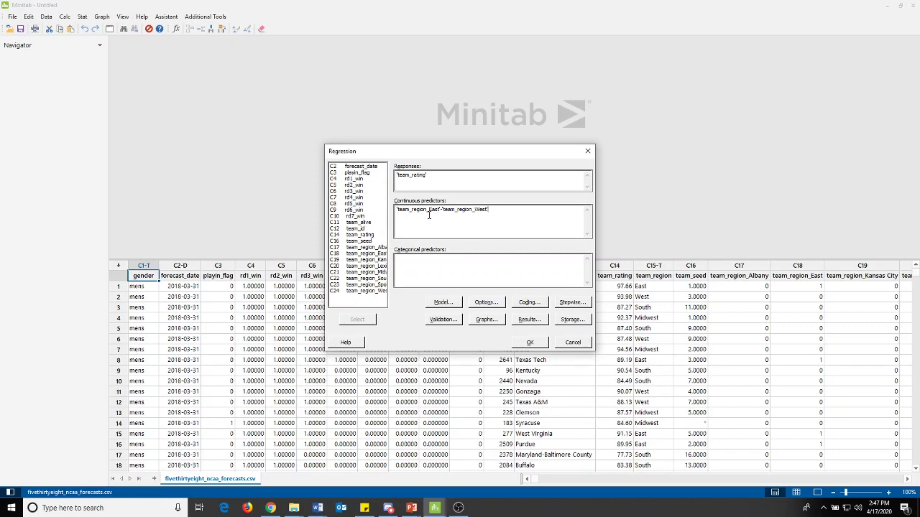
{"action": "left_click", "coordinate": [530, 343]}
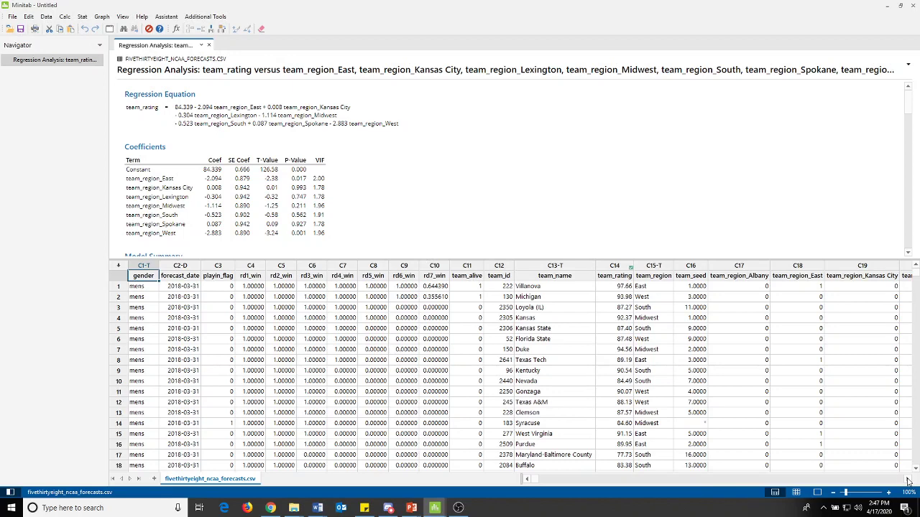
{"action": "left_click", "coordinate": [908, 479]}
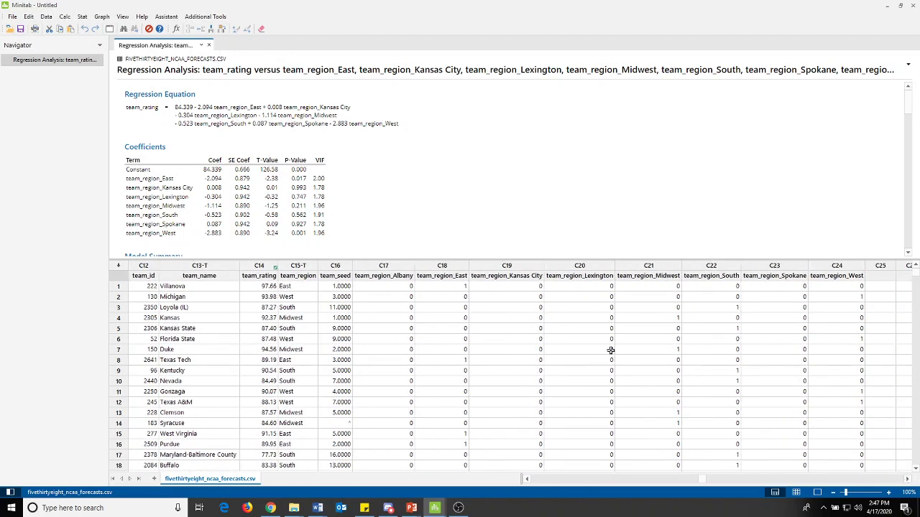